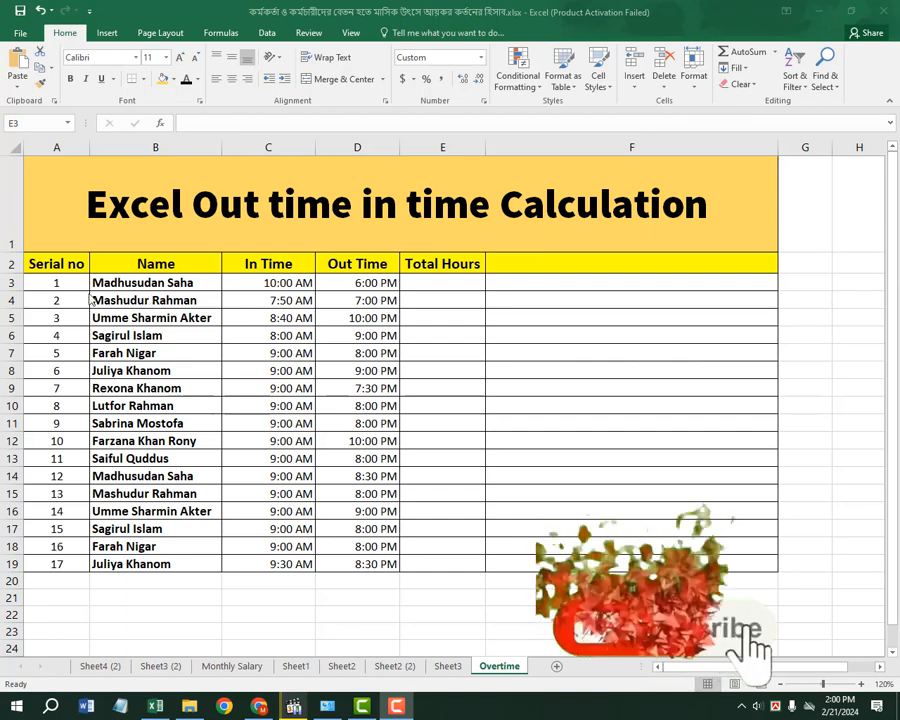
click(60, 283)
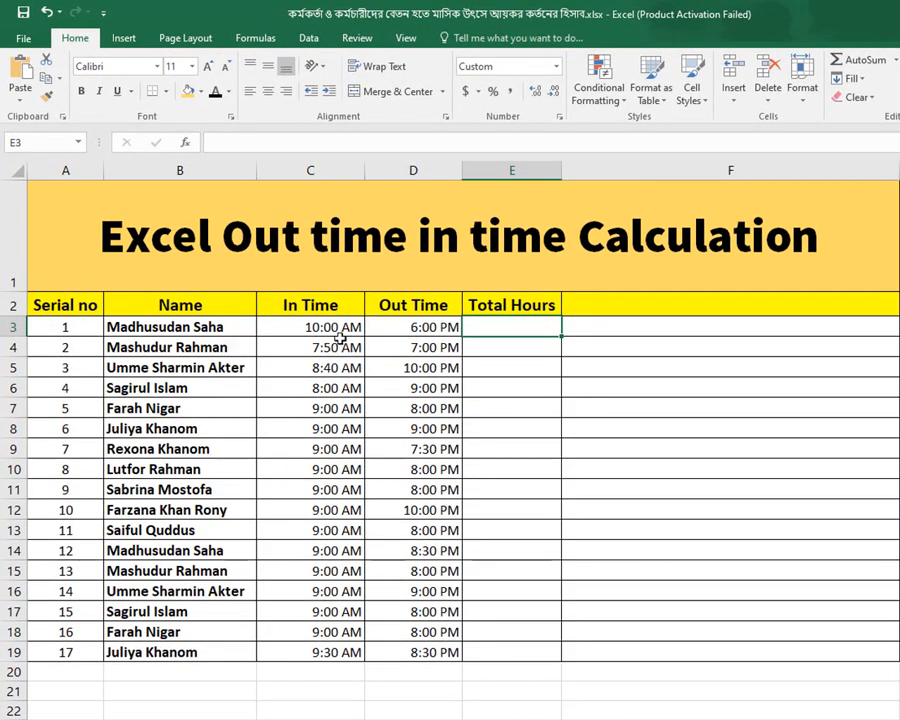
drag(342, 327, 413, 611)
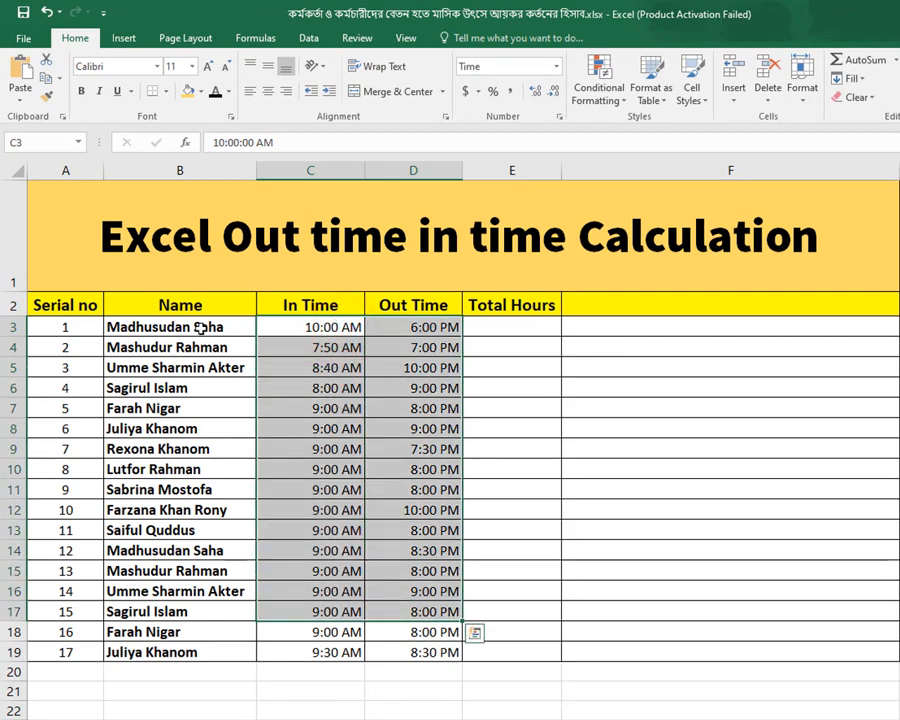
drag(202, 327, 300, 326)
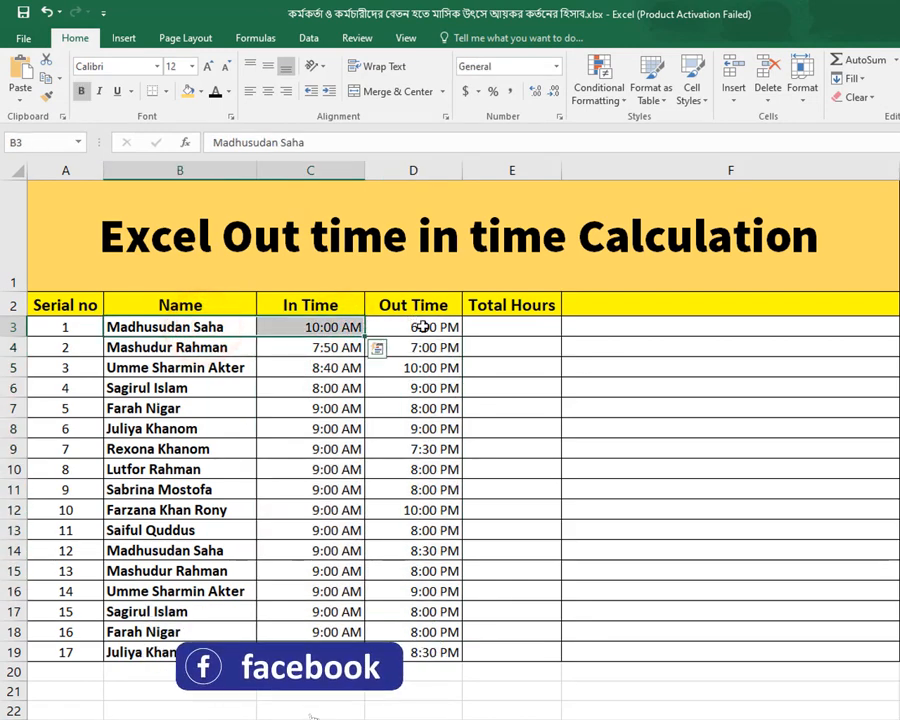
click(325, 325)
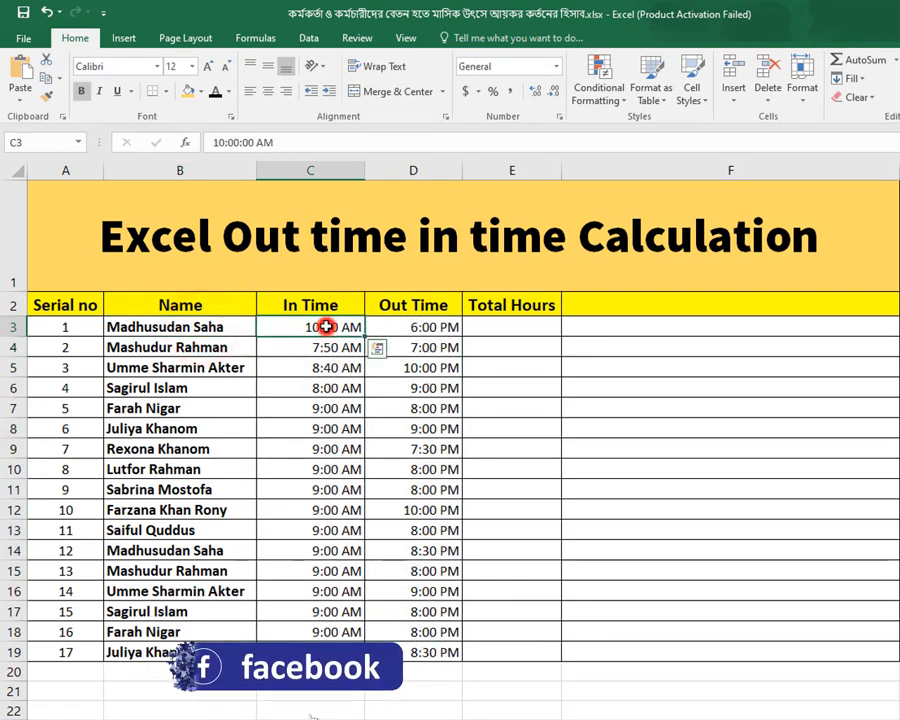
click(423, 327)
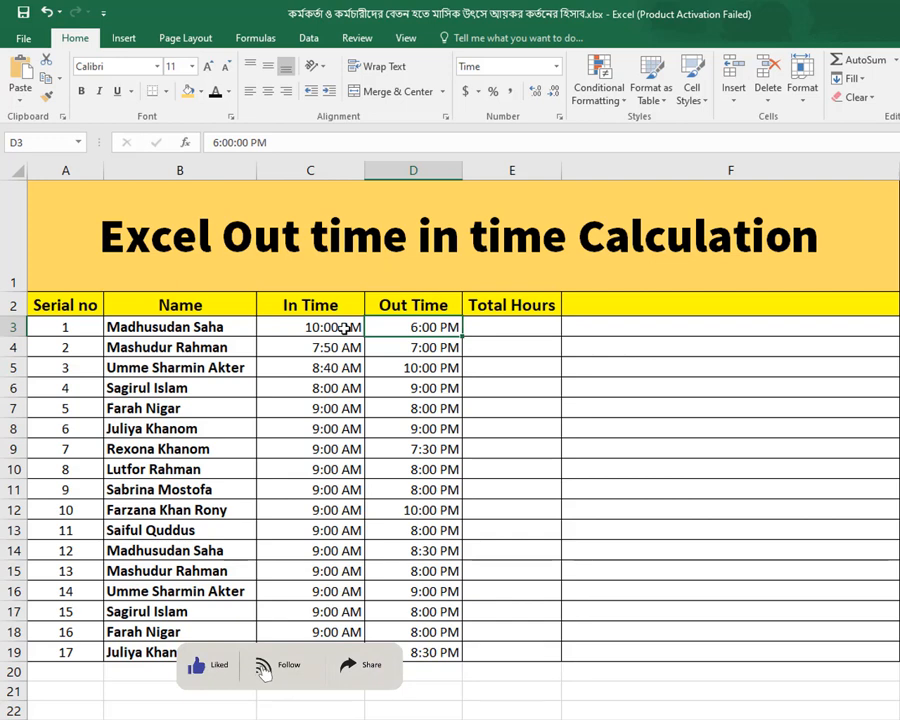
- Enter the formula =D3-C3 in cell E3 to calculate the first employee's total hours
click(526, 328)
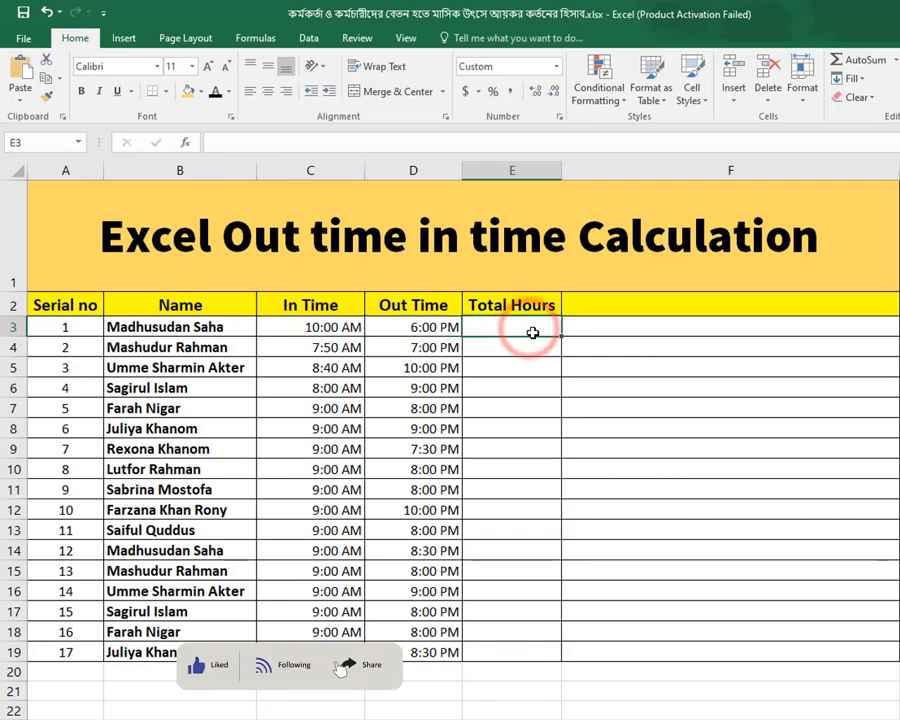
text(=)
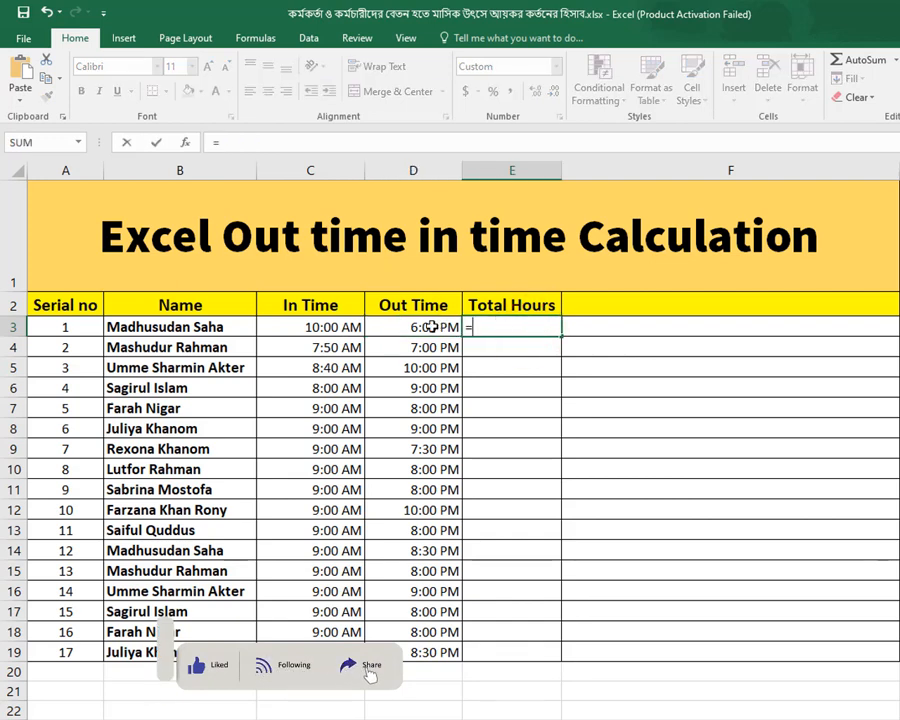
click(430, 327)
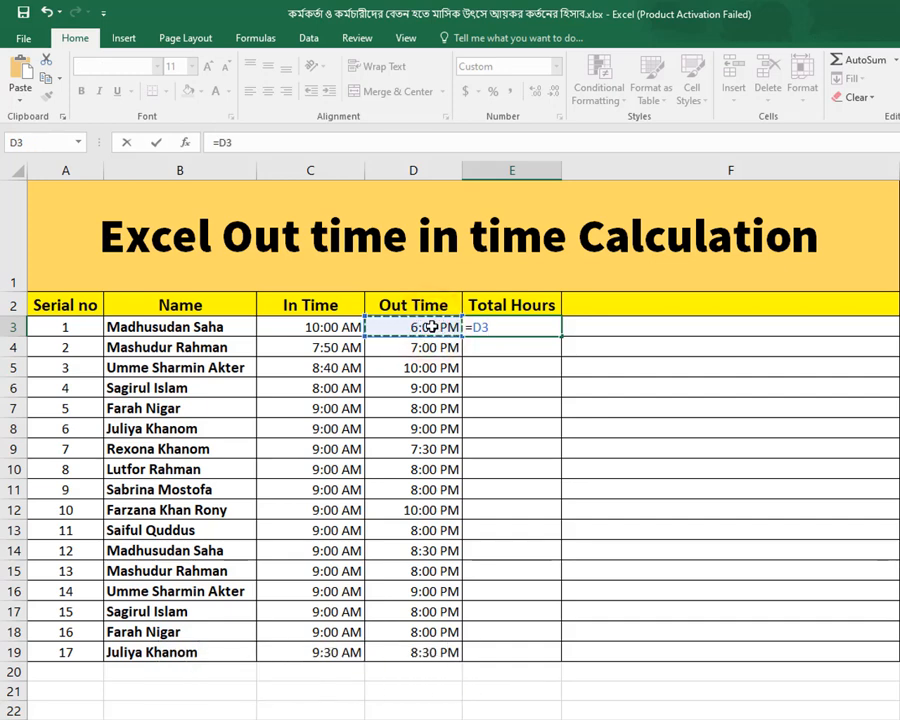
text(-)
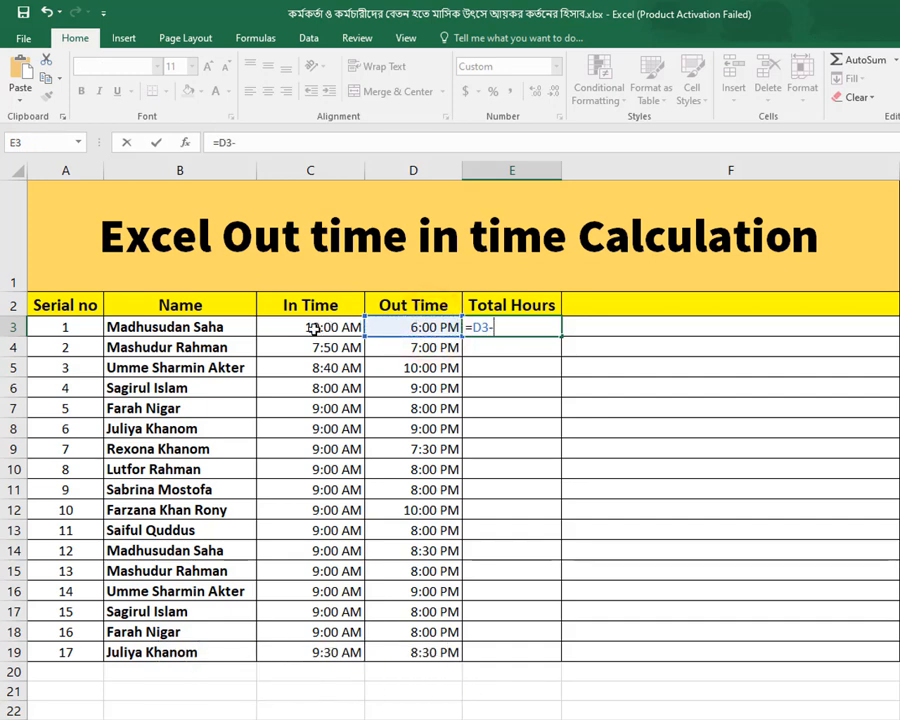
click(313, 328)
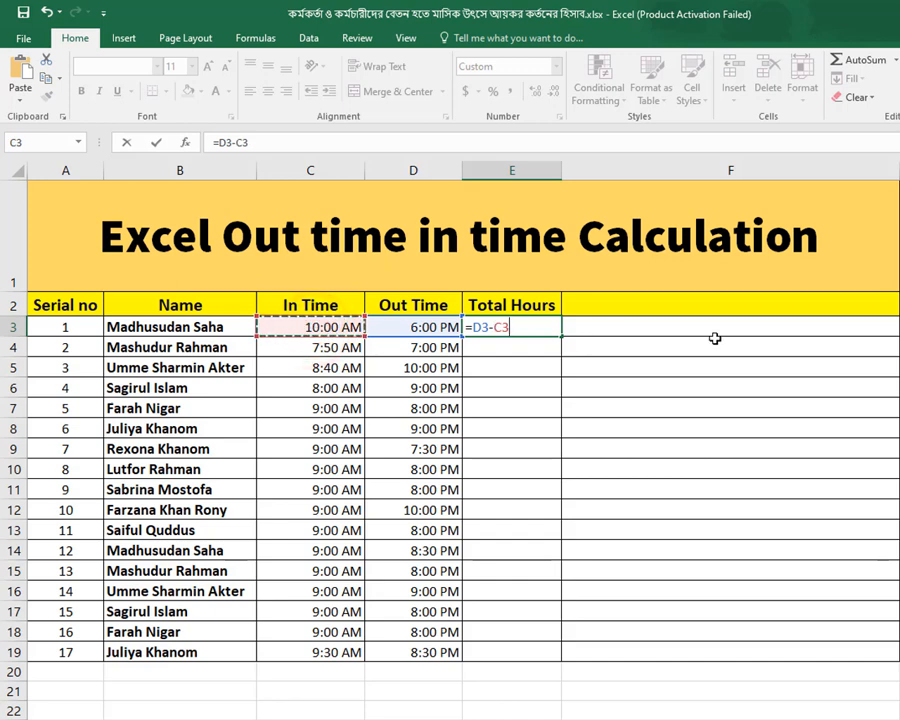
key(Return)
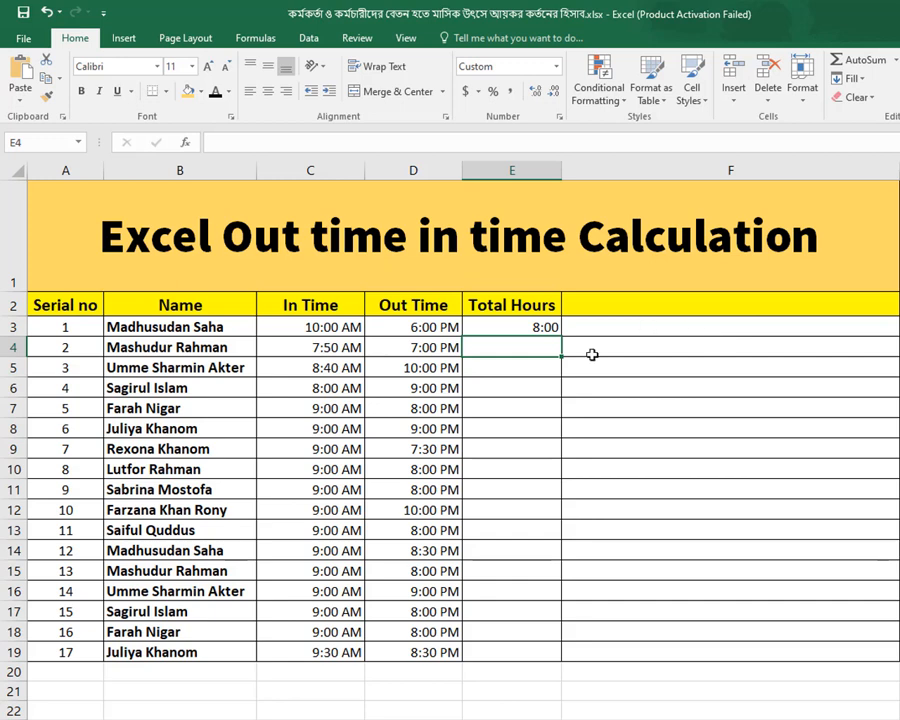
- Fill the Total Hours formula from E3 down through E19 for all employees
click(543, 324)
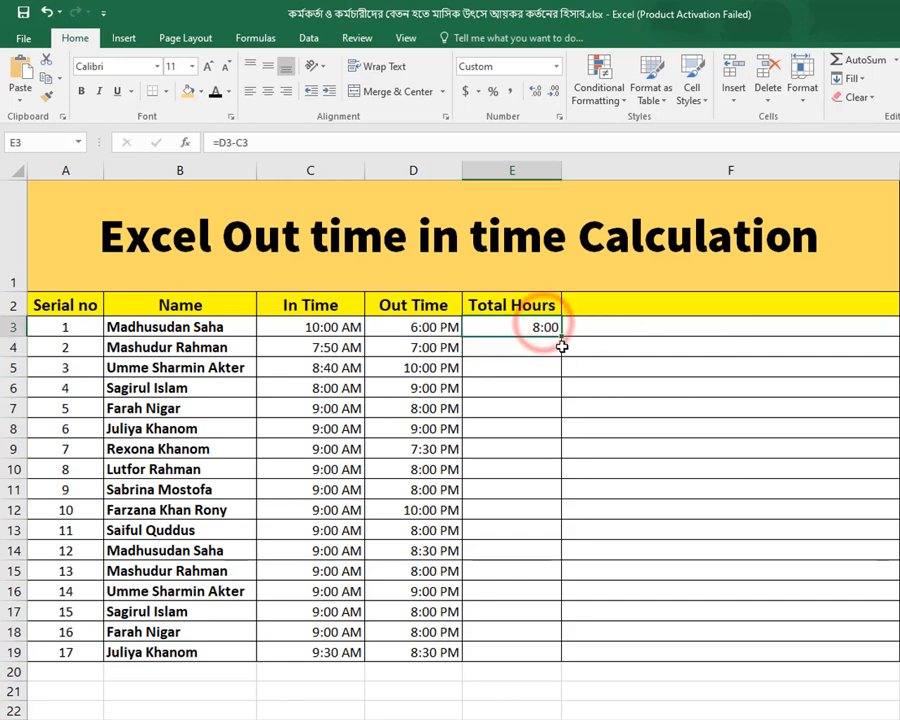
drag(562, 337, 605, 655)
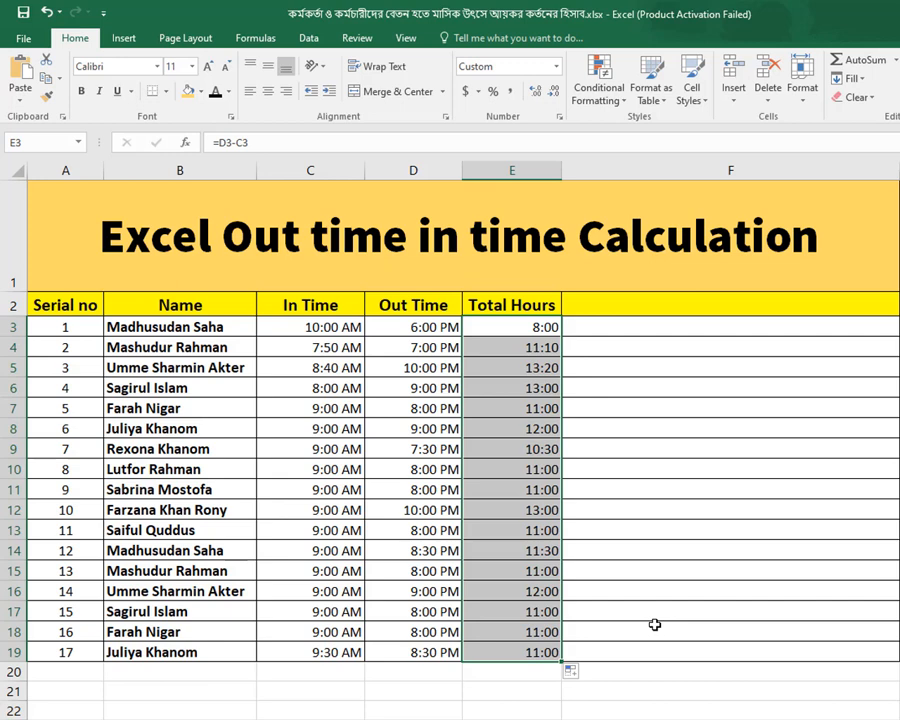
click(538, 347)
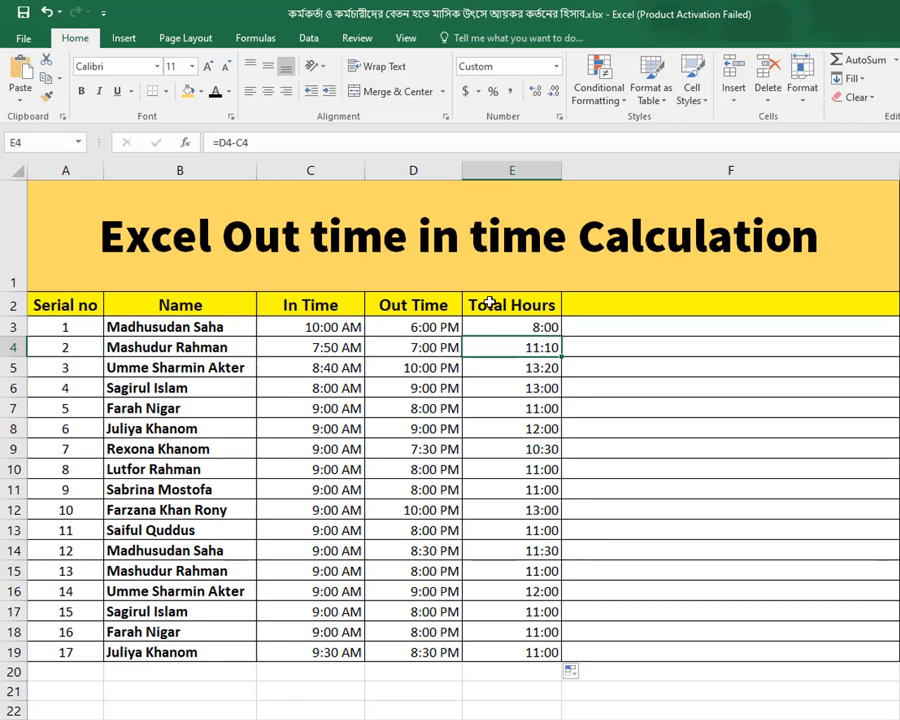
- Total the hours in E3:E19 with AutoSum, placing the sum in E20
drag(520, 325, 528, 650)
click(597, 518)
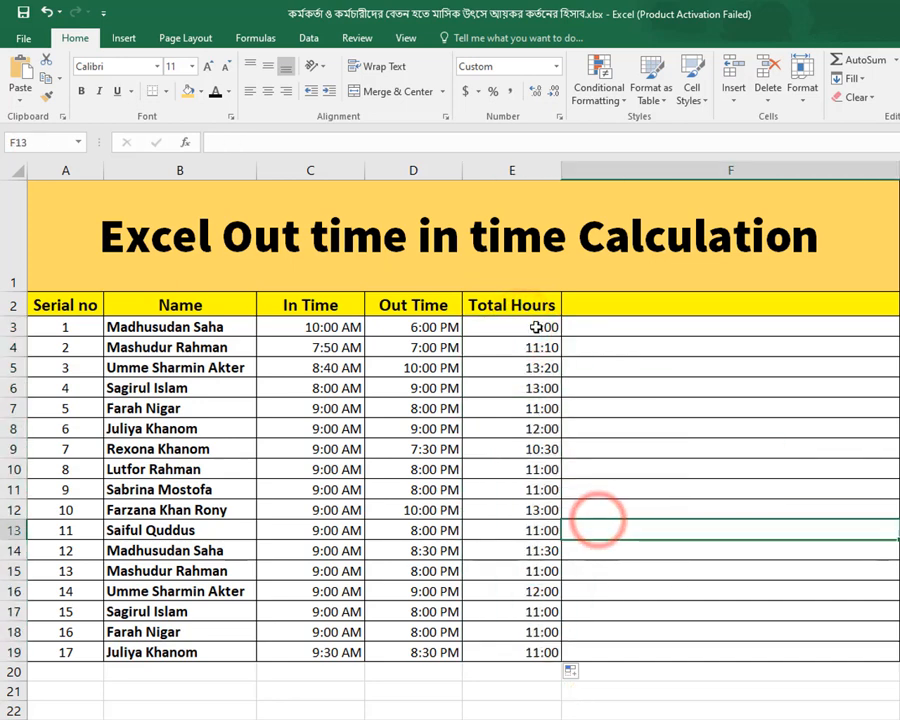
drag(535, 327, 541, 668)
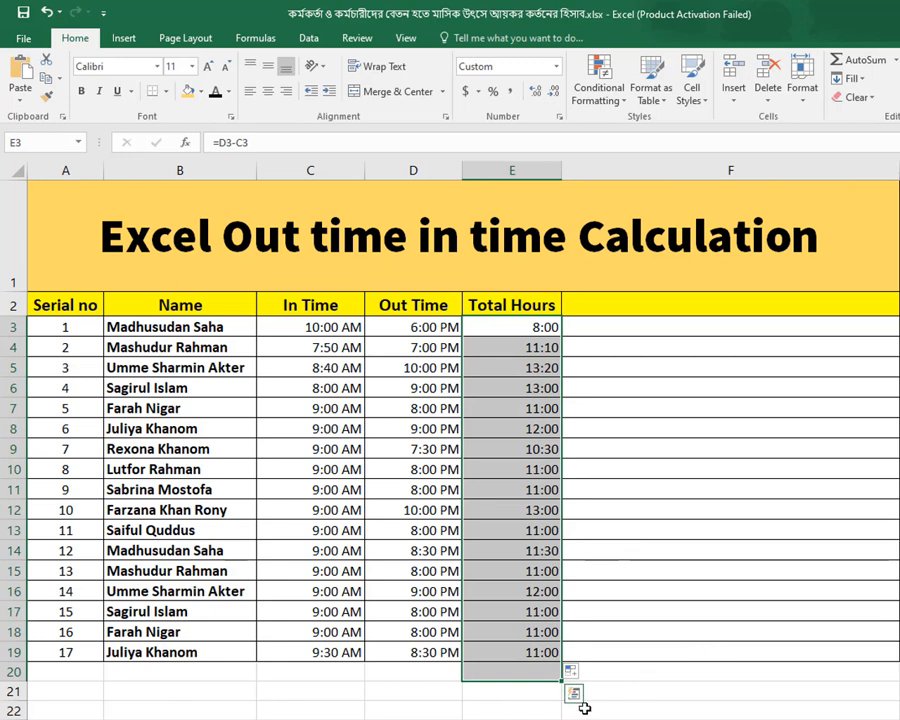
click(864, 58)
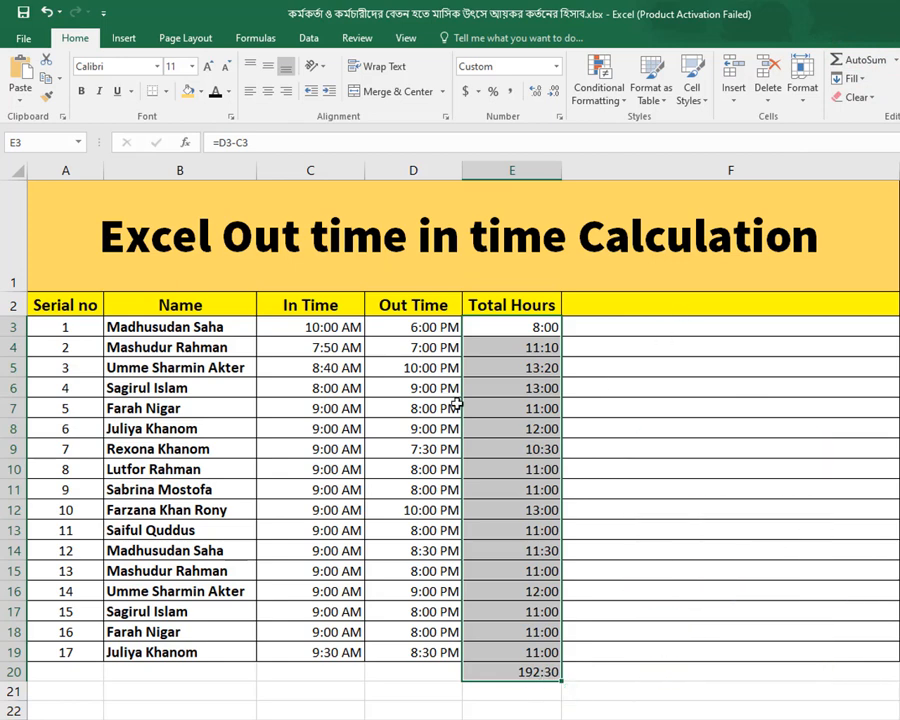
drag(522, 333, 536, 648)
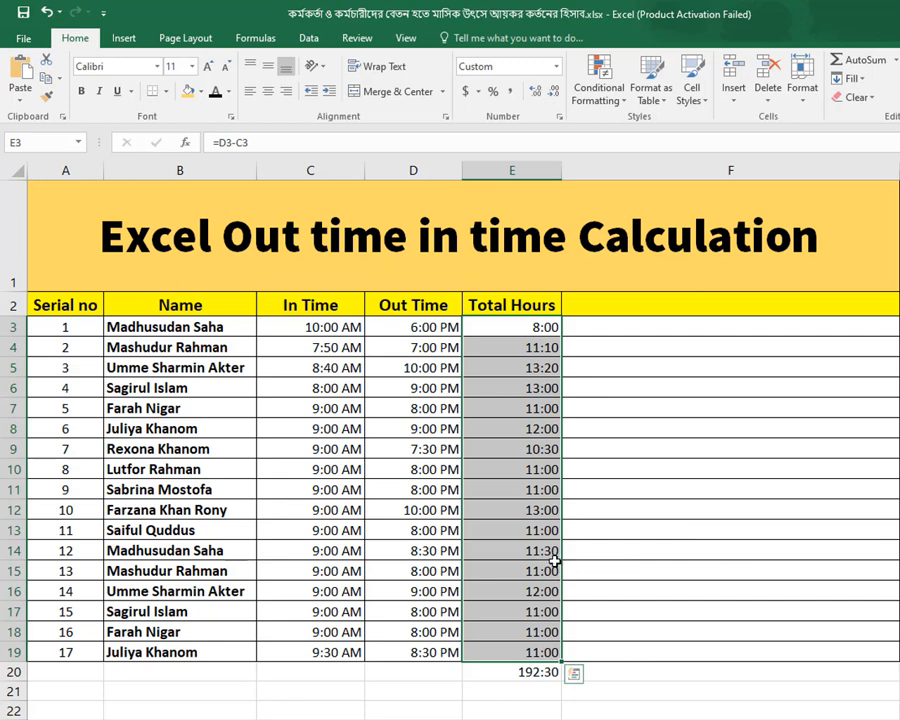
click(540, 674)
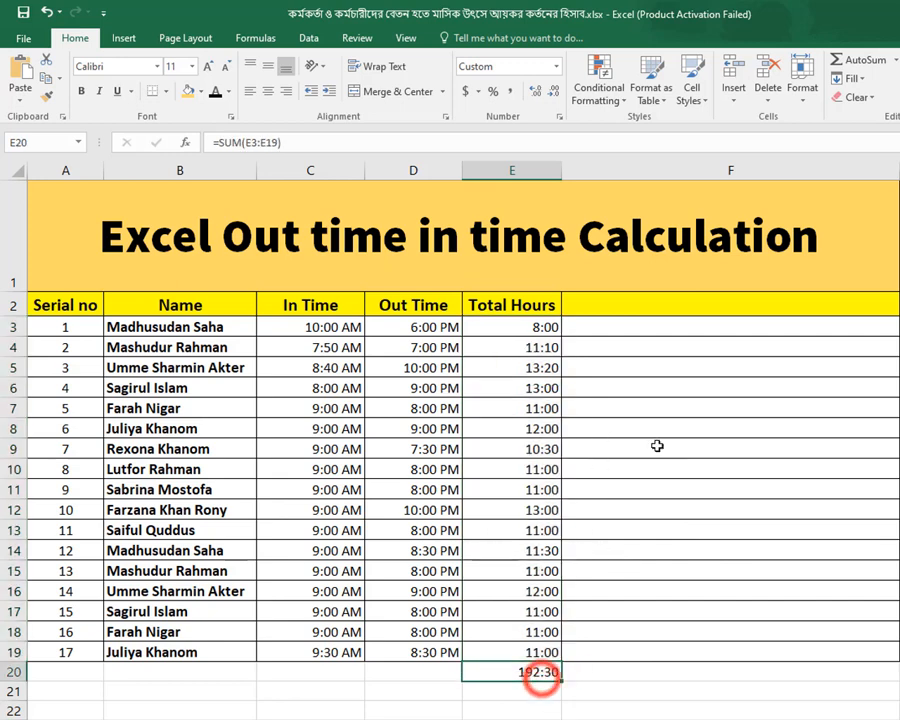
click(668, 331)
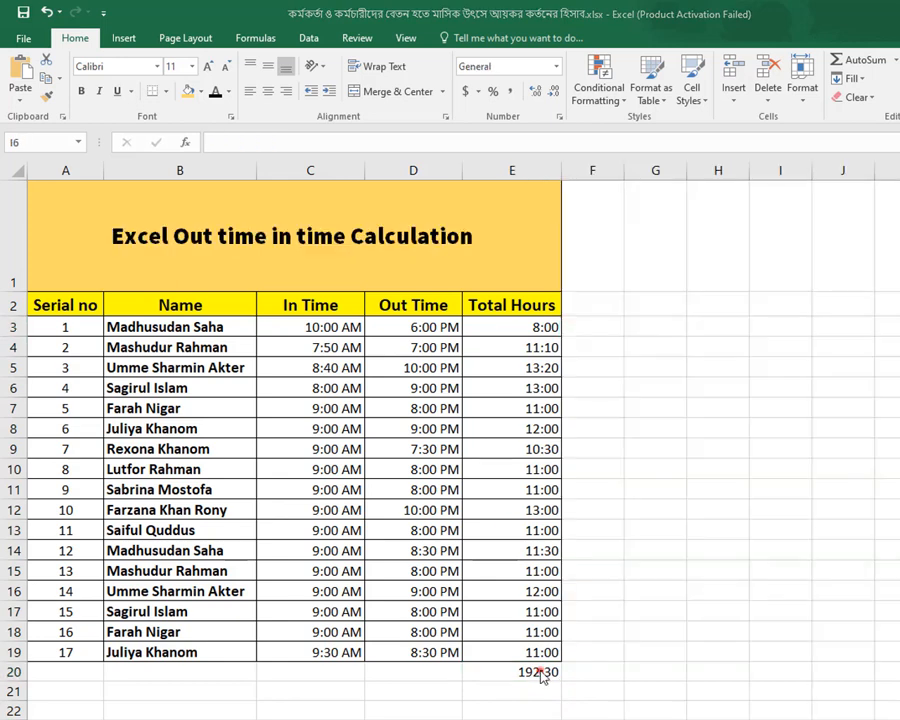
- Delete the entire row 20 that holds the Total Hours sum
click(542, 673)
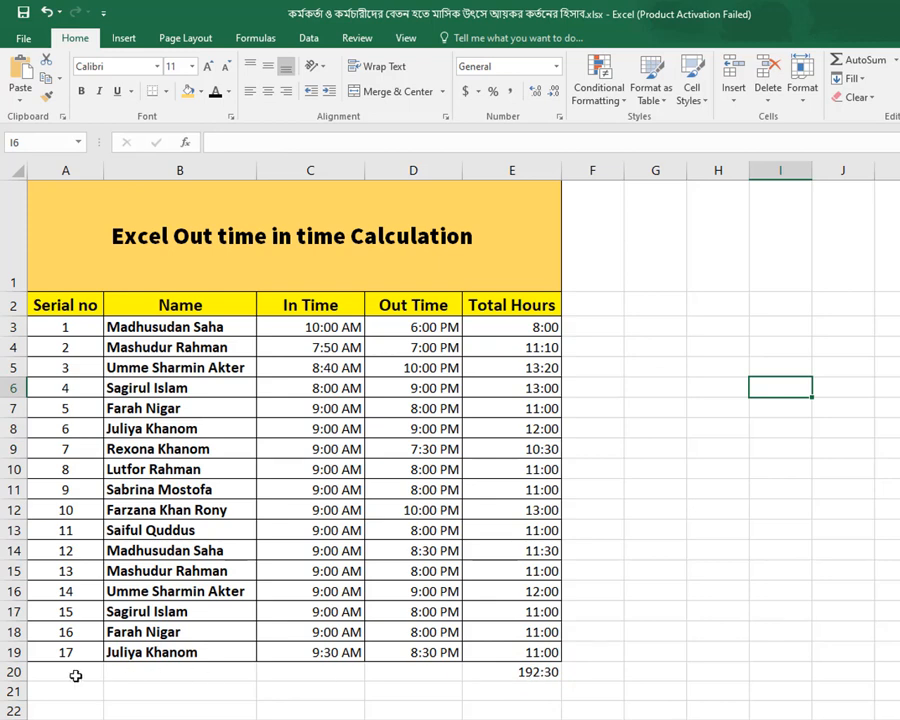
right_click(14, 672)
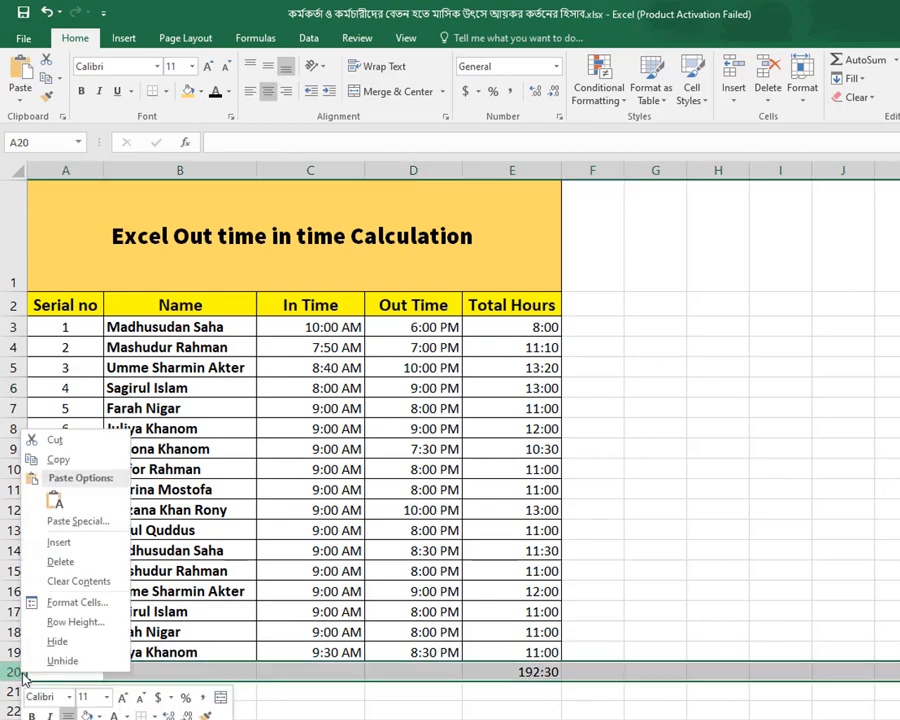
click(66, 565)
click(527, 691)
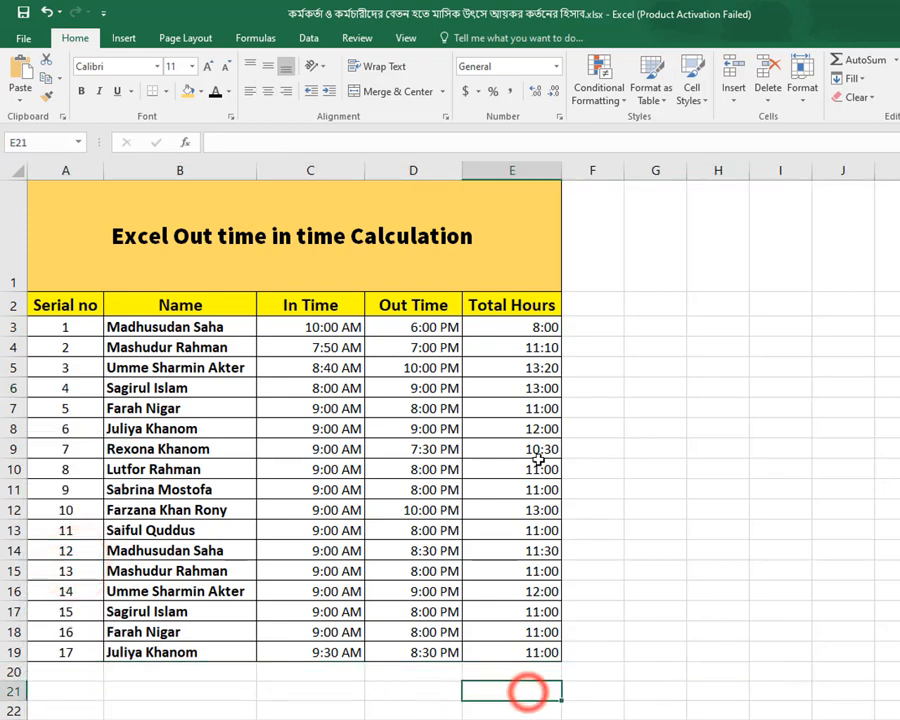
- Try summing the Total Hours column again with AutoSum into the unformatted cell E20, and inspect the result
drag(532, 327, 526, 669)
click(836, 60)
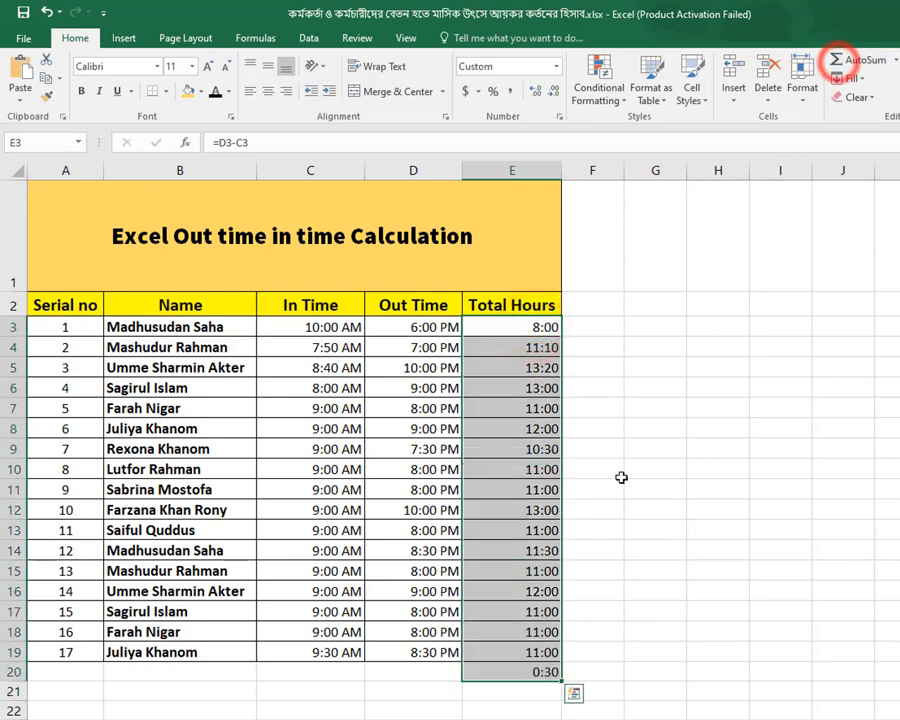
click(529, 672)
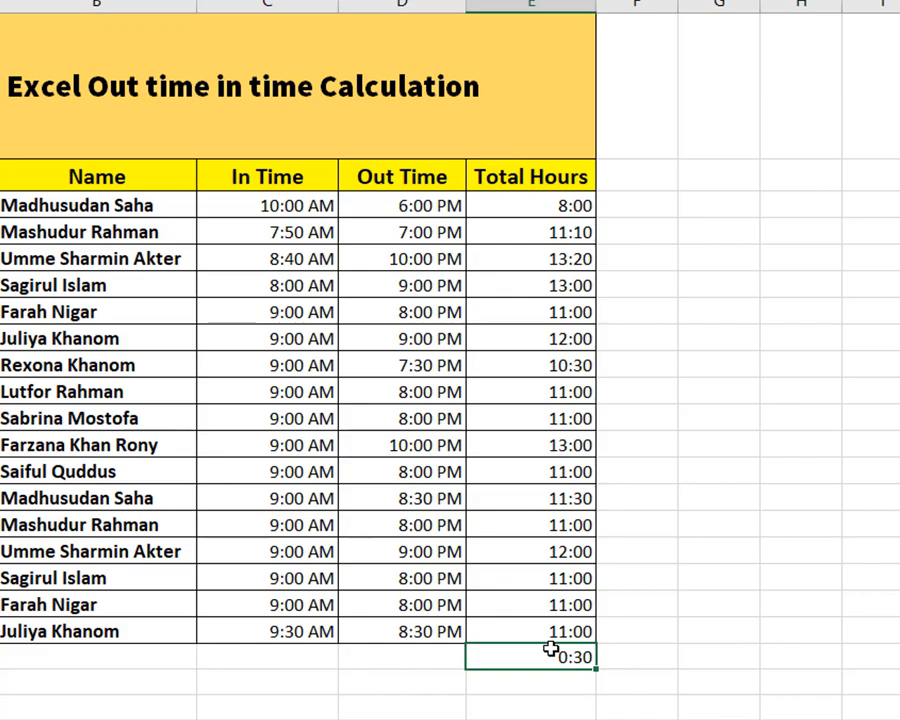
click(560, 662)
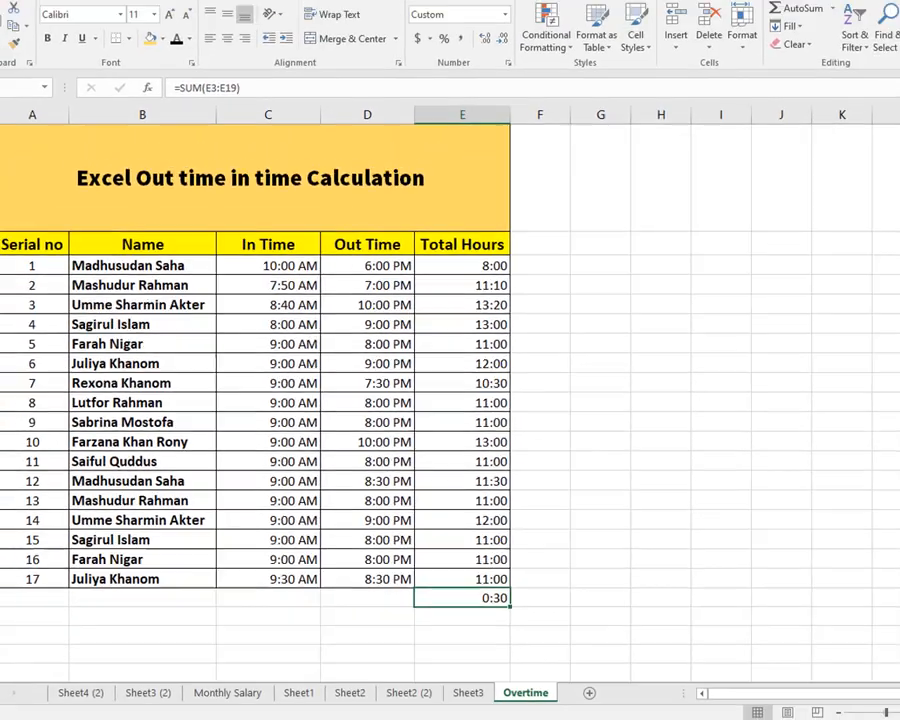
- Delete row 20 again to remove the repeated sum
right_click(12, 581)
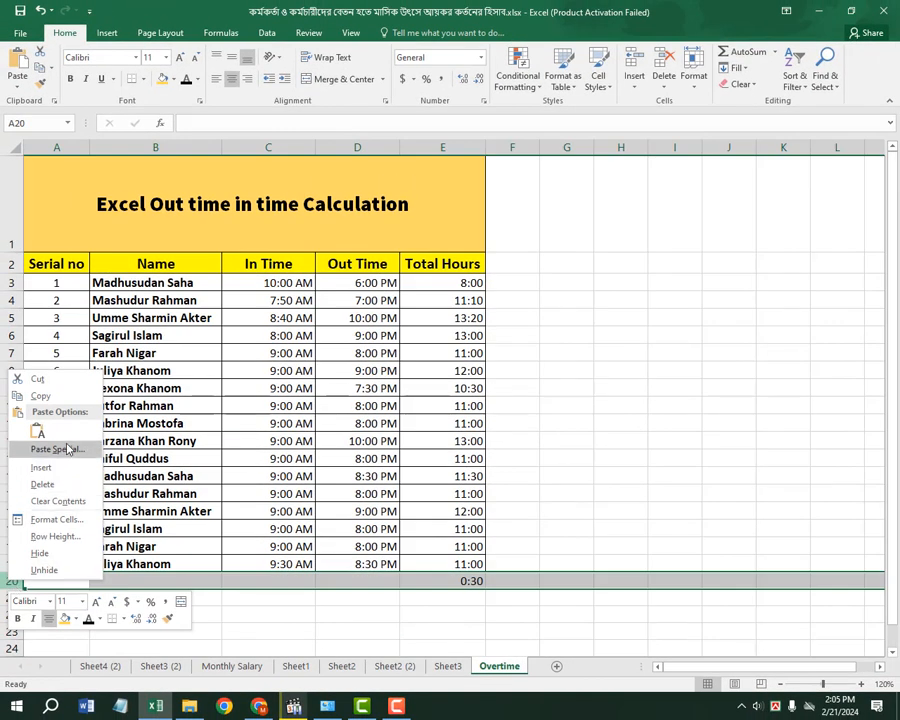
click(66, 486)
- Apply the custom number format [h]:mm to cell E20
click(448, 580)
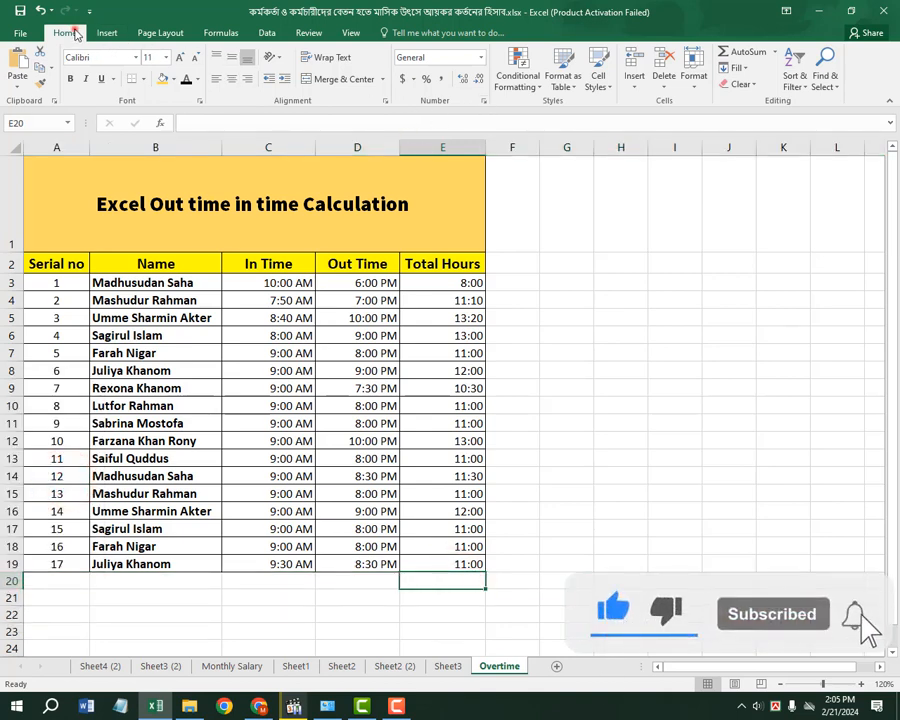
click(479, 101)
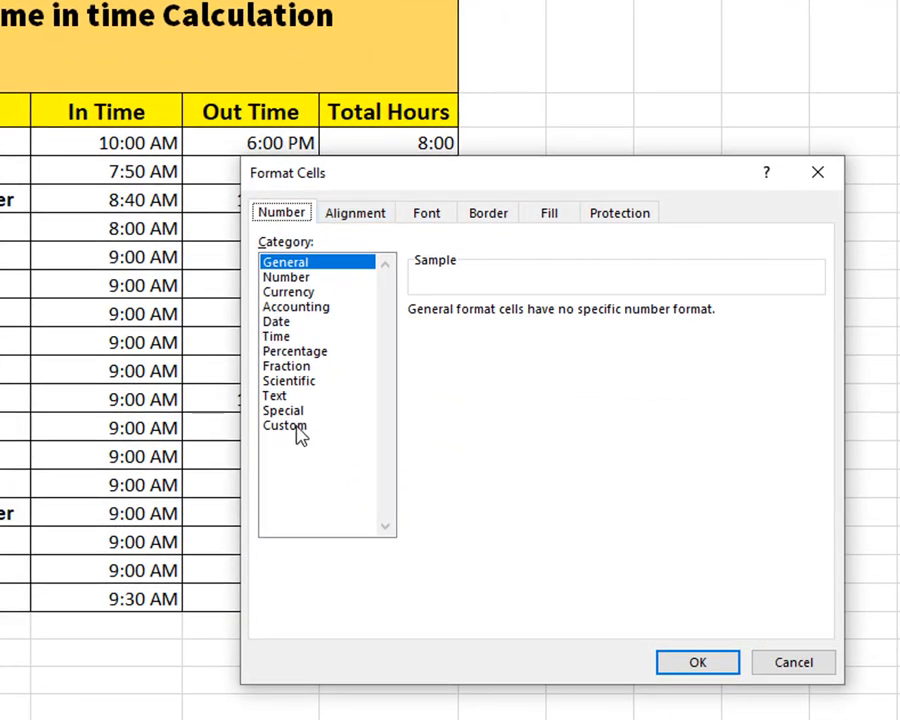
click(298, 430)
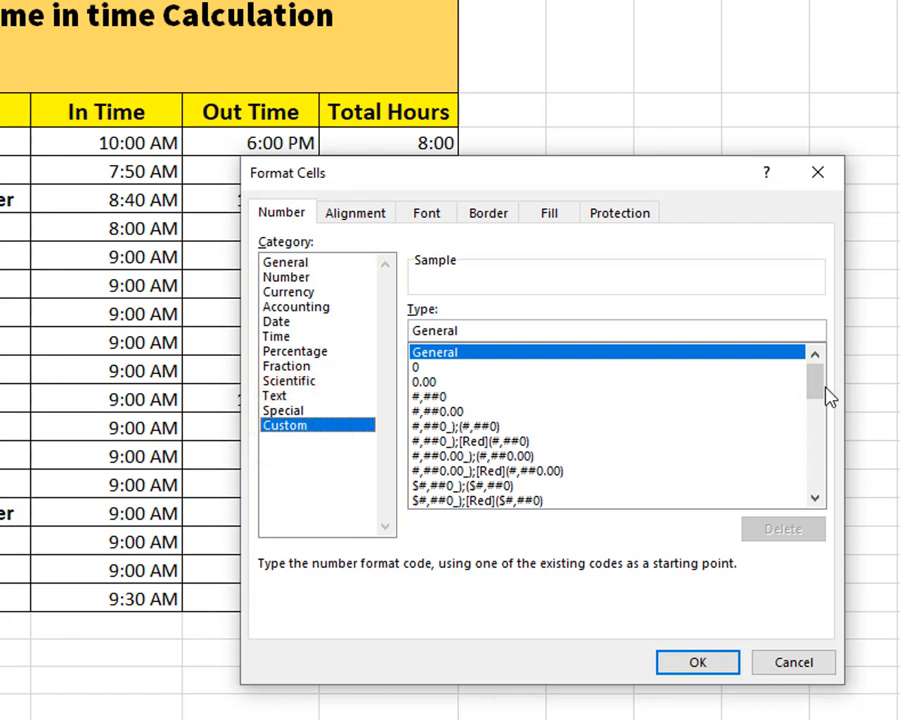
drag(826, 397, 826, 410)
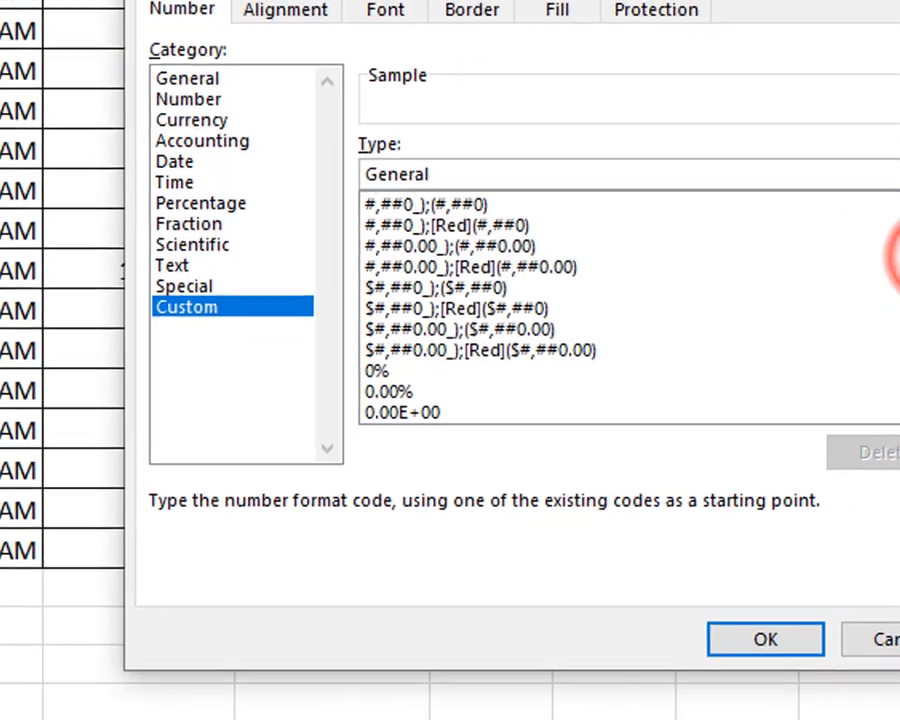
drag(895, 256, 880, 313)
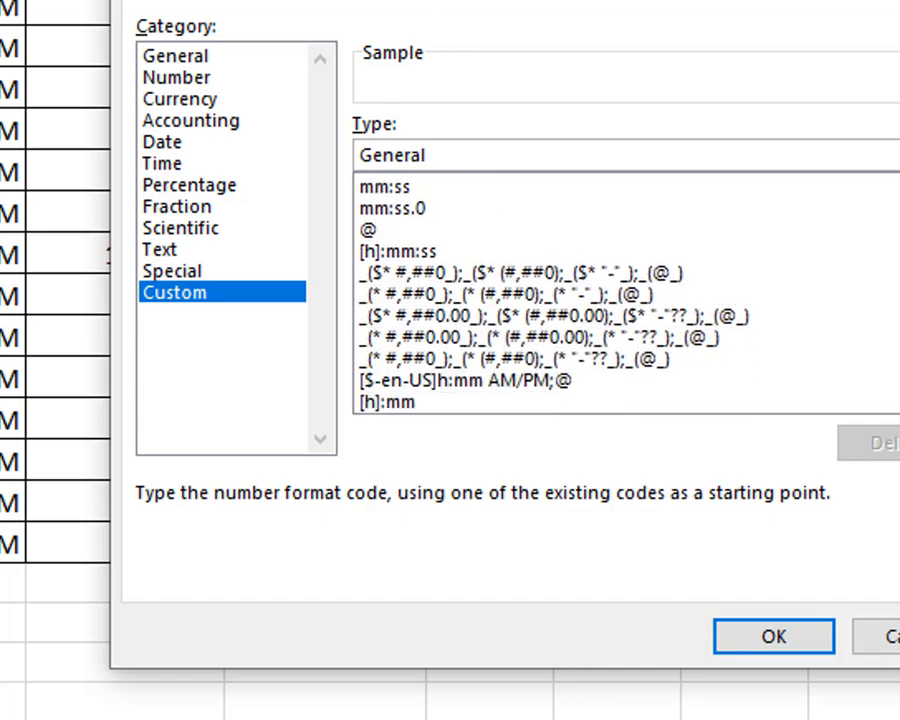
click(405, 403)
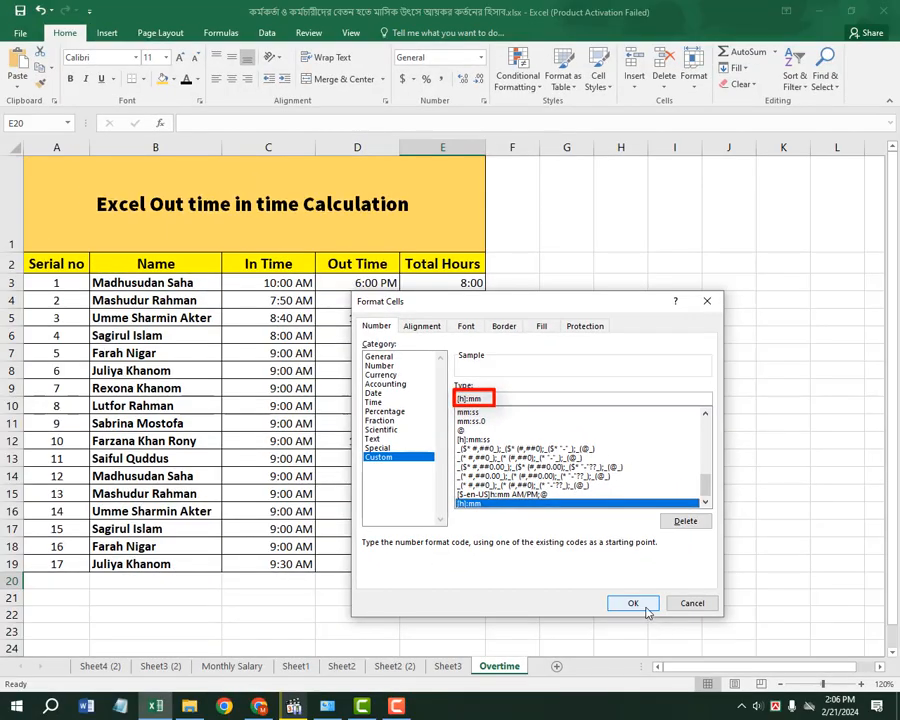
click(633, 603)
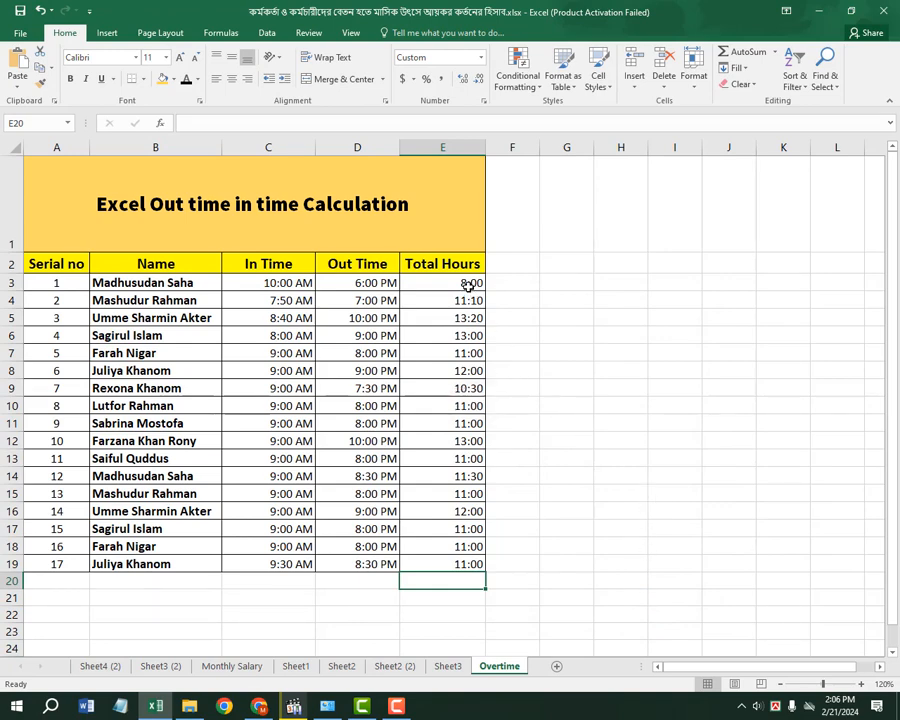
- Sum E3:E19 with AutoSum into the formatted cell E20, and check its formula
drag(469, 285, 469, 580)
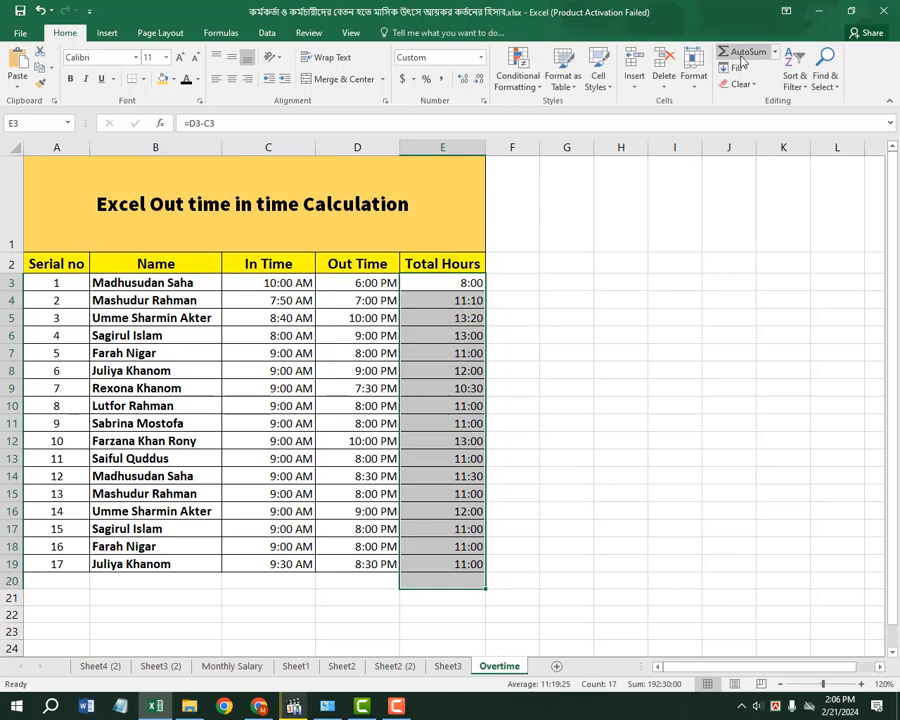
click(742, 58)
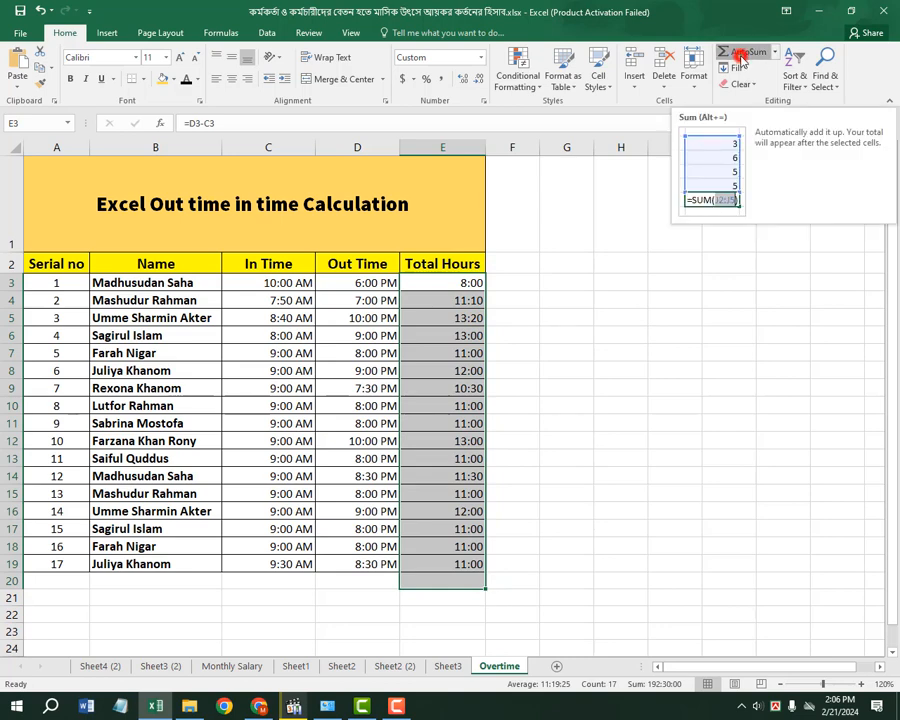
click(571, 573)
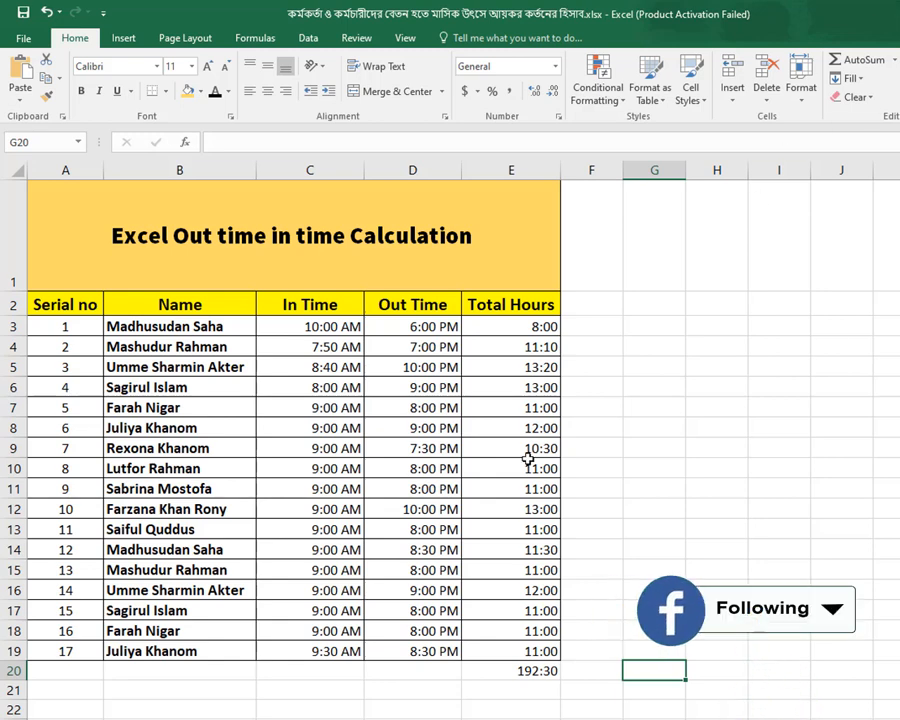
drag(534, 327, 558, 663)
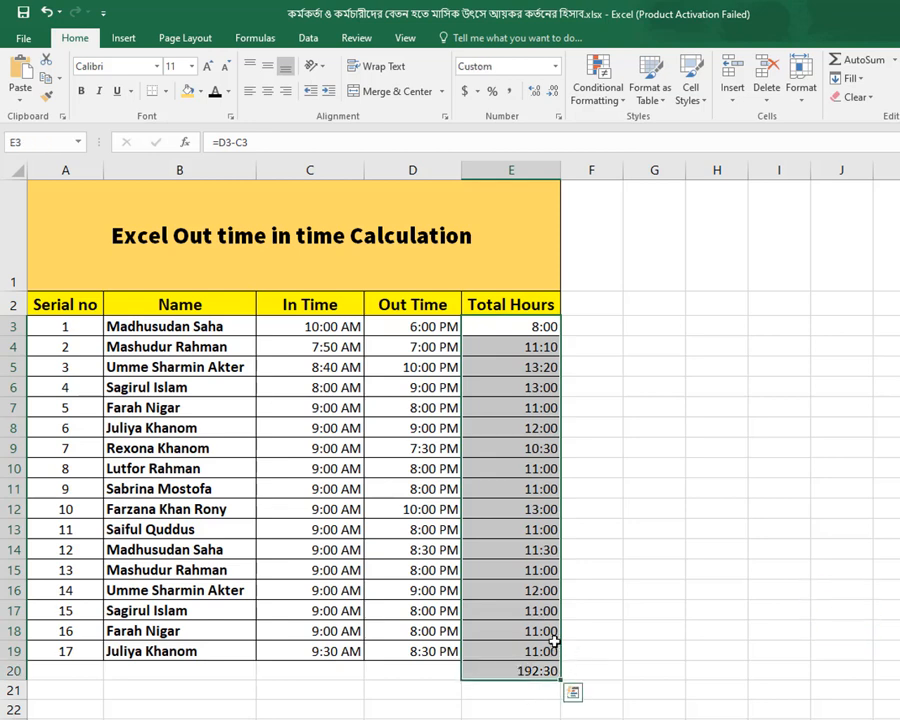
click(510, 668)
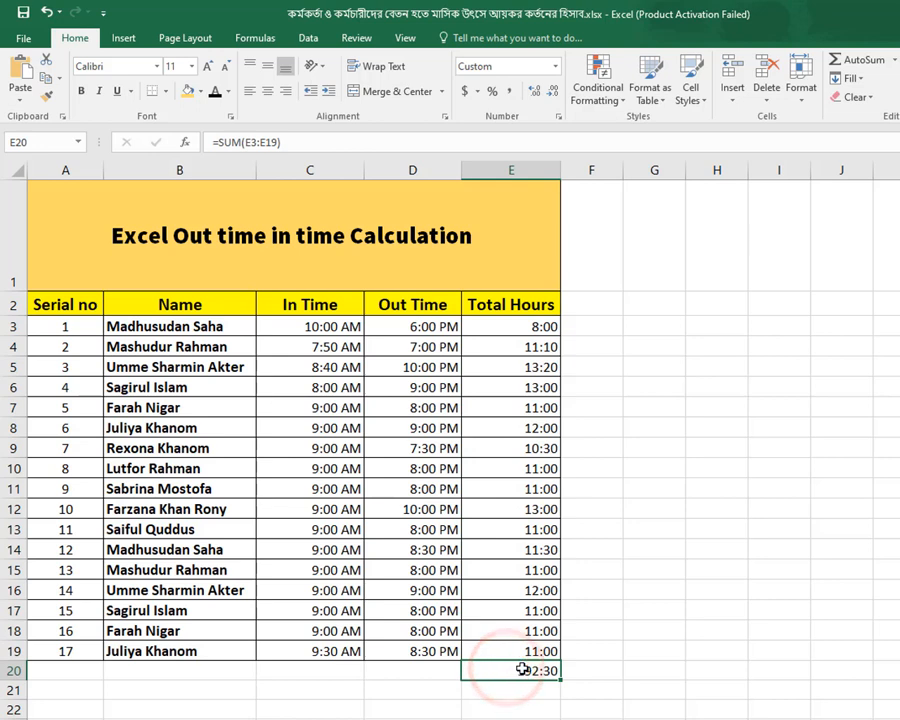